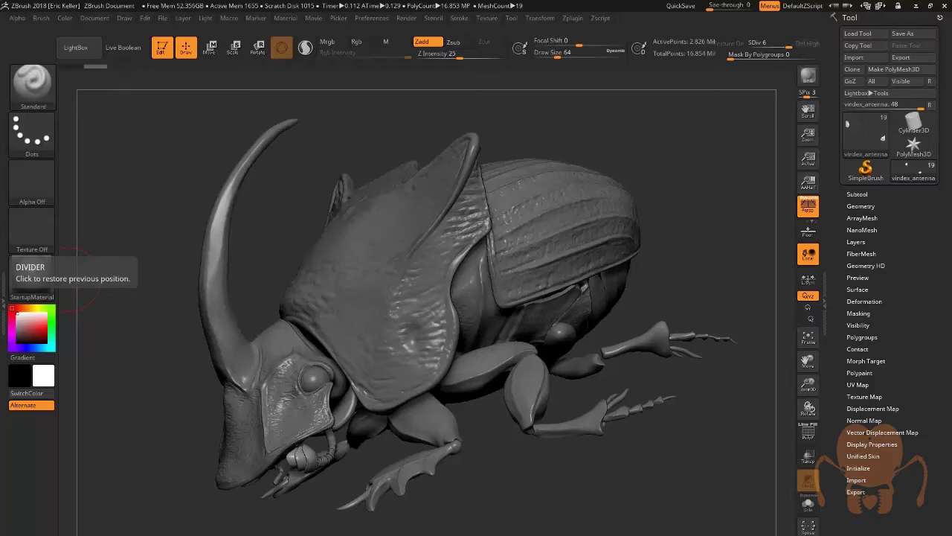
- Examine the sculpted horned beetle model from above, from the side and from underneath, including its head, legs and segmented abdomen
{"action": "left_click_drag", "start_coordinate": [674, 198], "coordinate": [658, 264]}
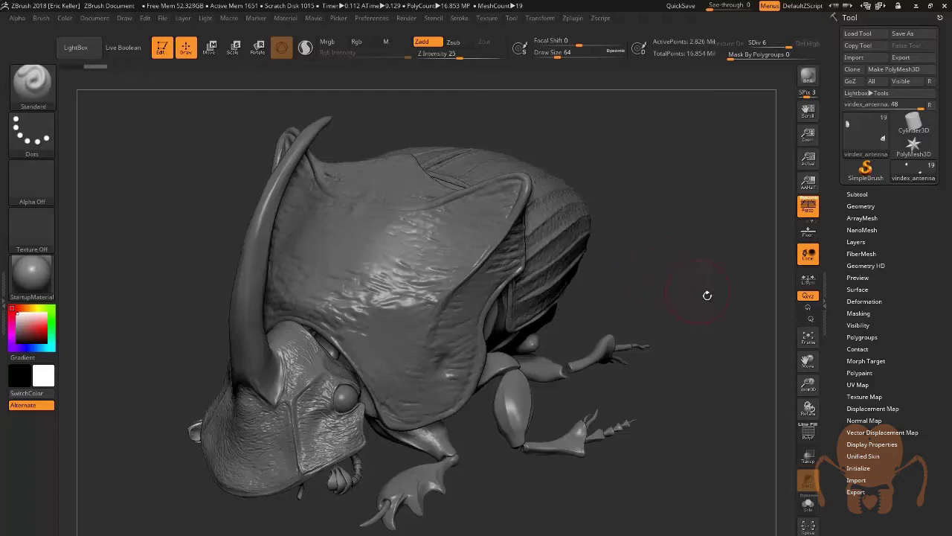
{"action": "left_click_drag", "start_coordinate": [795, 359], "coordinate": [691, 292]}
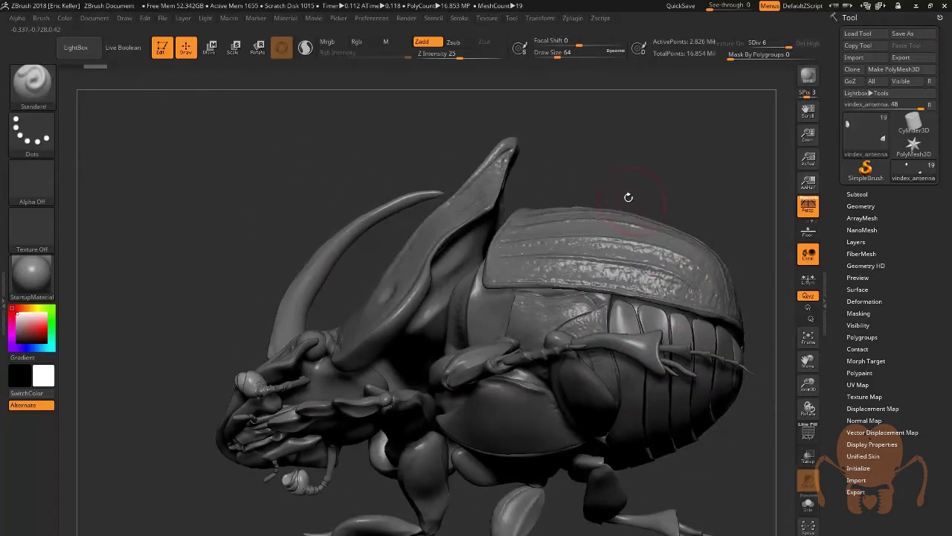
{"action": "left_click_drag", "start_coordinate": [629, 197], "coordinate": [255, 259]}
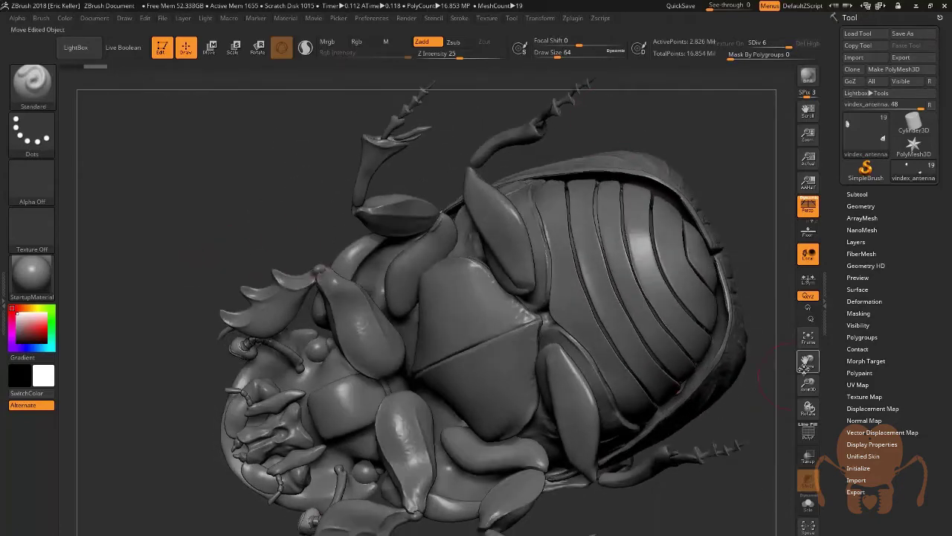
{"action": "left_click_drag", "start_coordinate": [805, 365], "coordinate": [340, 334]}
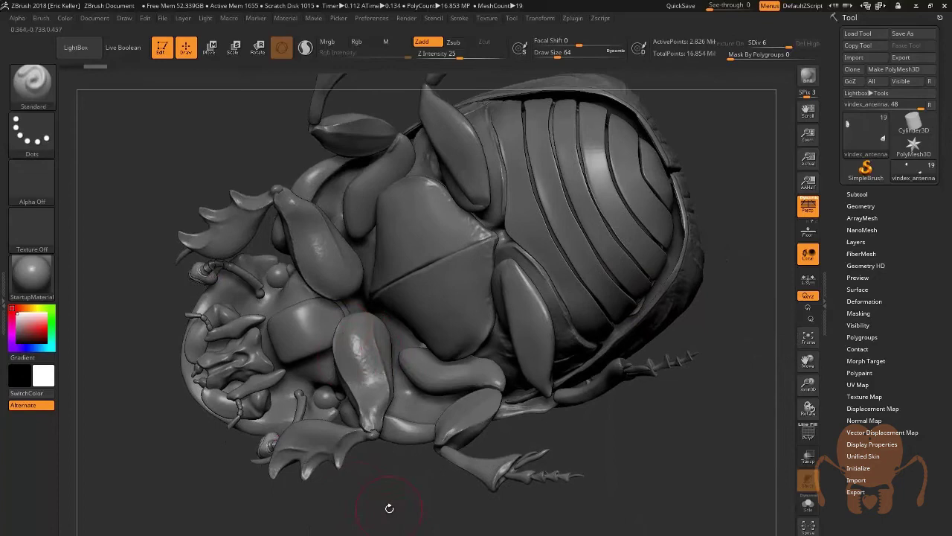
{"action": "left_click_drag", "start_coordinate": [389, 508], "coordinate": [547, 339]}
{"action": "left_click_drag", "start_coordinate": [626, 429], "coordinate": [288, 341]}
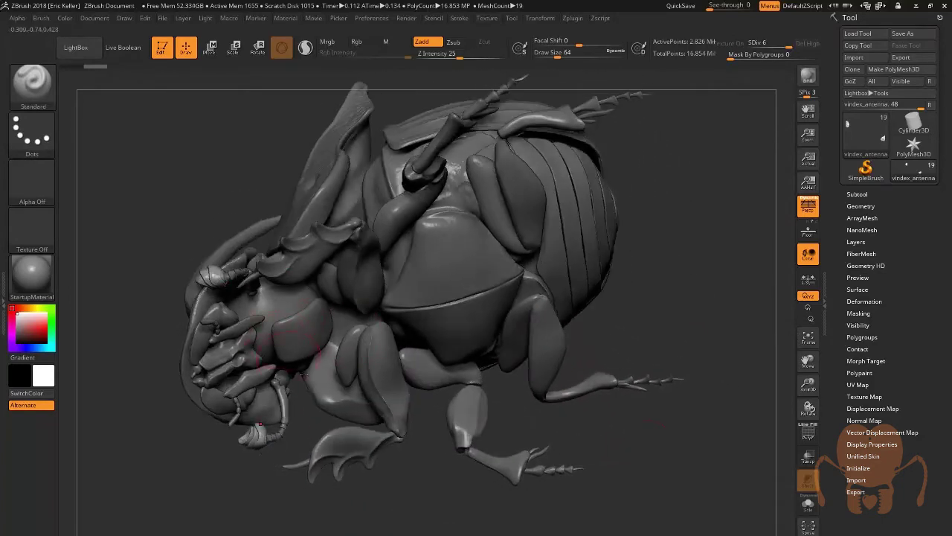
{"action": "left_click_drag", "start_coordinate": [414, 510], "coordinate": [435, 517]}
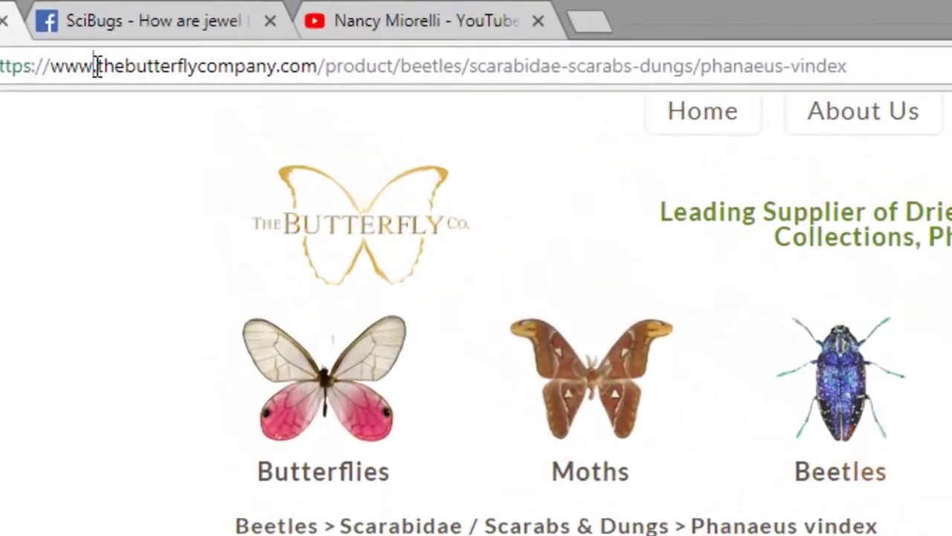
- In the web browser, open the Beetles category on thebutterflycompany.com and look through its listings down to the Phanaeus vindex scarabs
{"action": "left_click_drag", "start_coordinate": [96, 65], "coordinate": [322, 86]}
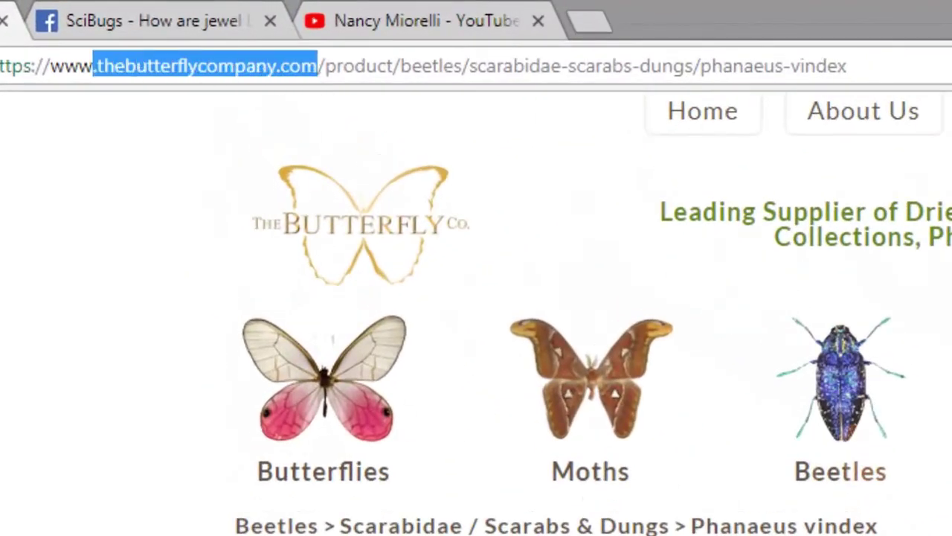
{"action": "left_click", "coordinate": [846, 447]}
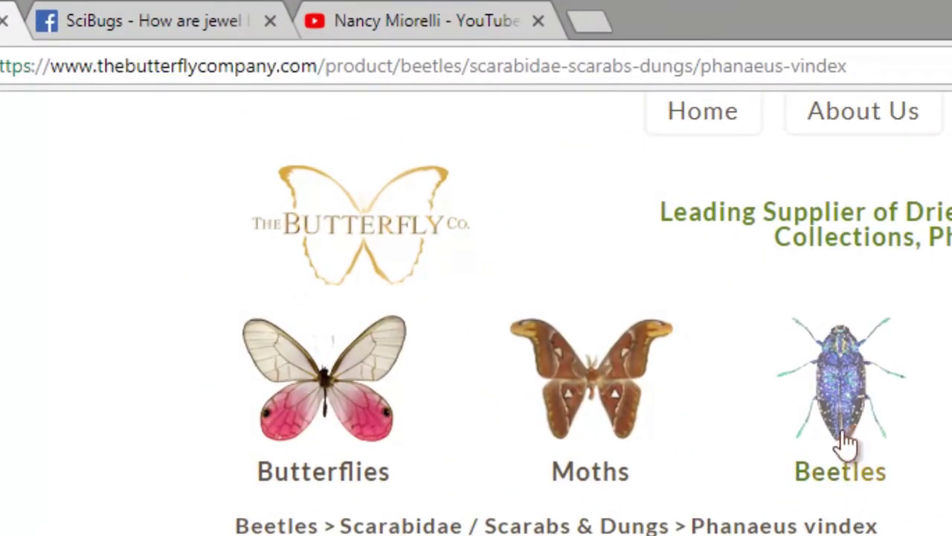
{"action": "scroll", "coordinate": [595, 313], "scroll_direction": "down", "scroll_amount": 1}
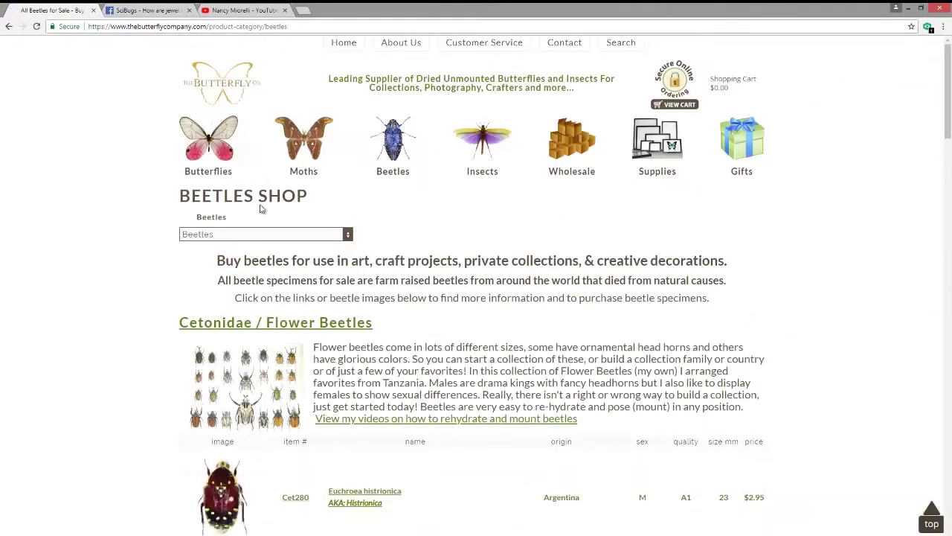
{"action": "scroll", "coordinate": [424, 336], "scroll_direction": "down", "scroll_amount": 5}
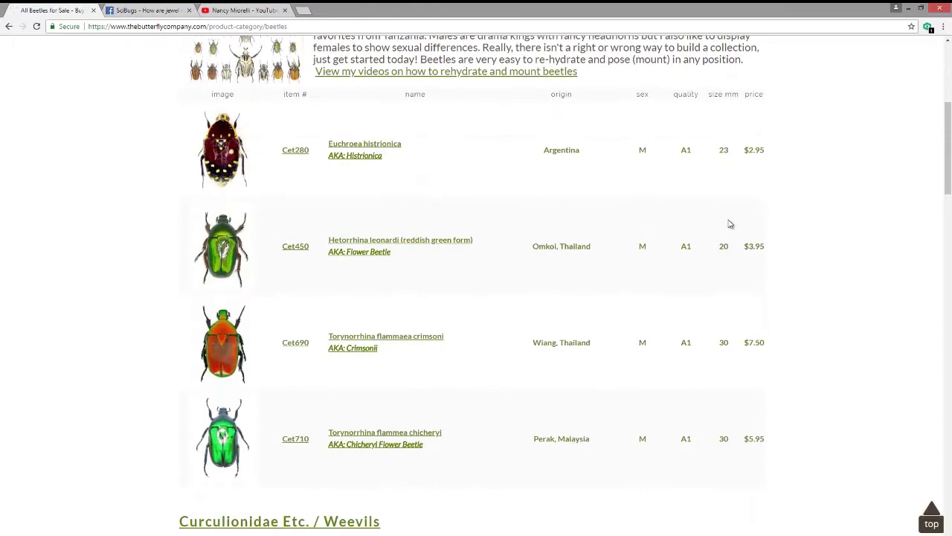
{"action": "scroll", "coordinate": [791, 291], "scroll_direction": "down", "scroll_amount": 7}
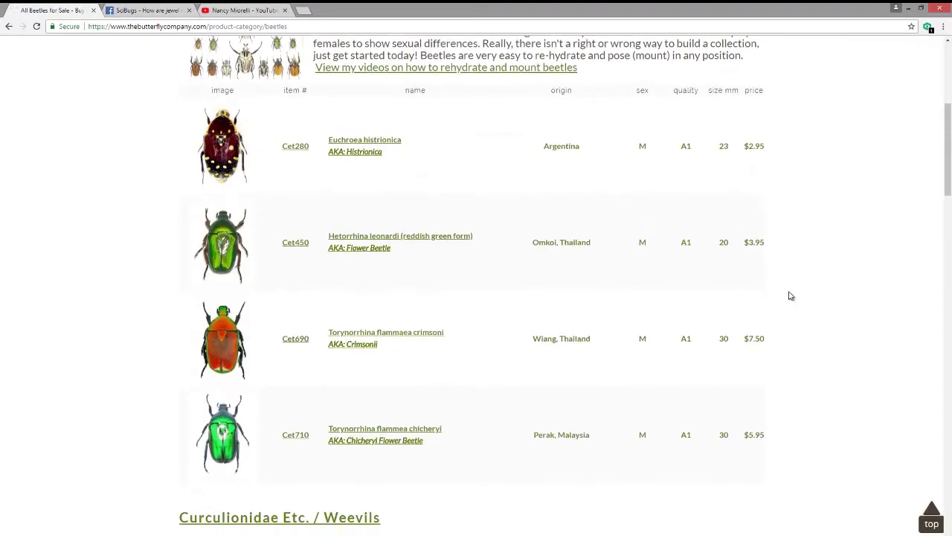
{"action": "scroll", "coordinate": [790, 291], "scroll_direction": "down", "scroll_amount": 9}
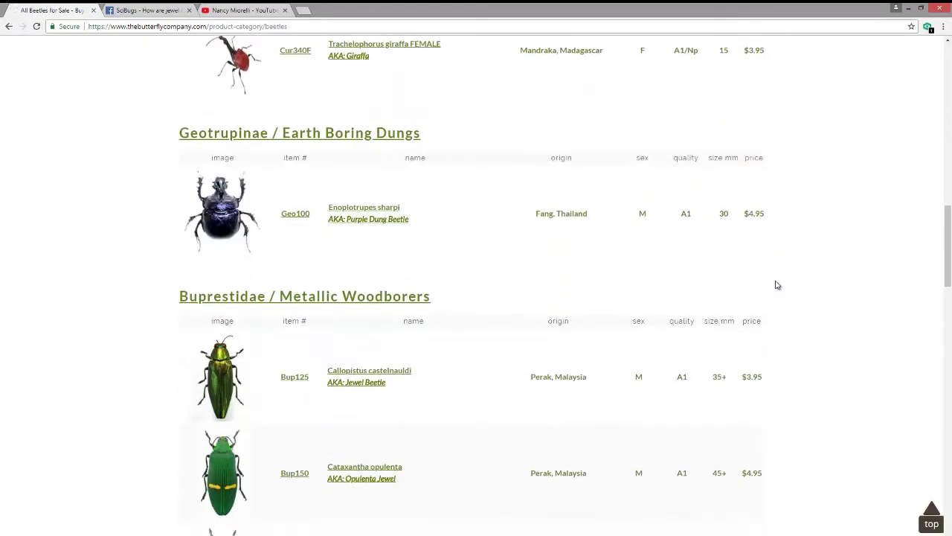
{"action": "scroll", "coordinate": [759, 277], "scroll_direction": "down", "scroll_amount": 6}
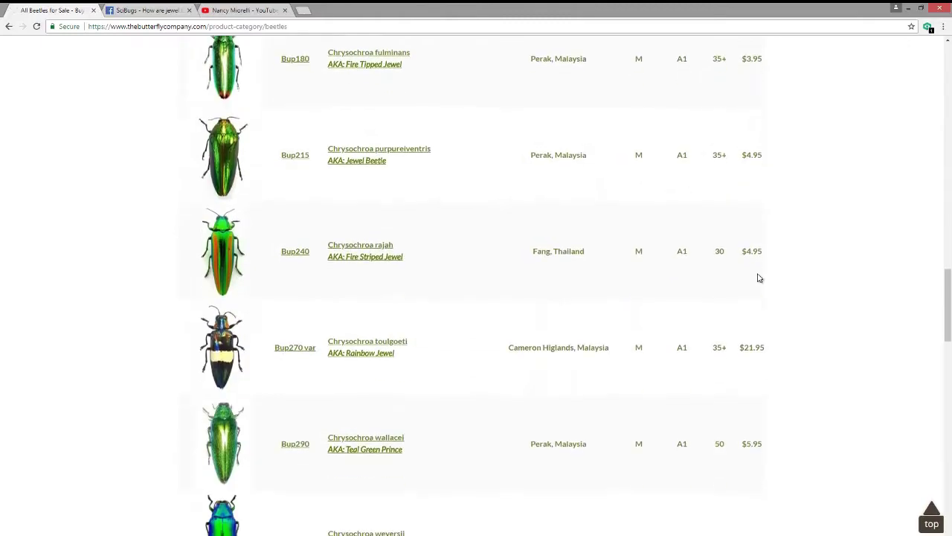
{"action": "scroll", "coordinate": [758, 278], "scroll_direction": "down", "scroll_amount": 7}
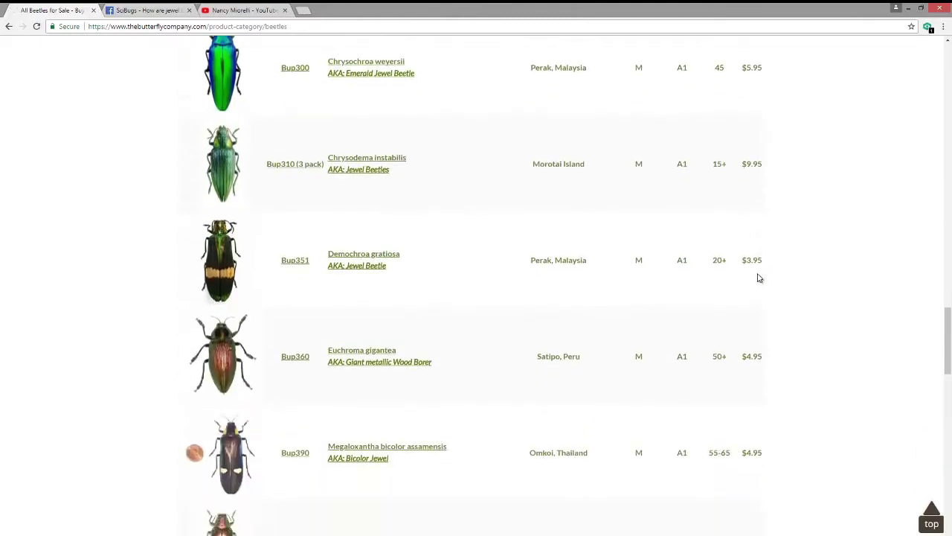
{"action": "scroll", "coordinate": [759, 278], "scroll_direction": "down", "scroll_amount": 7}
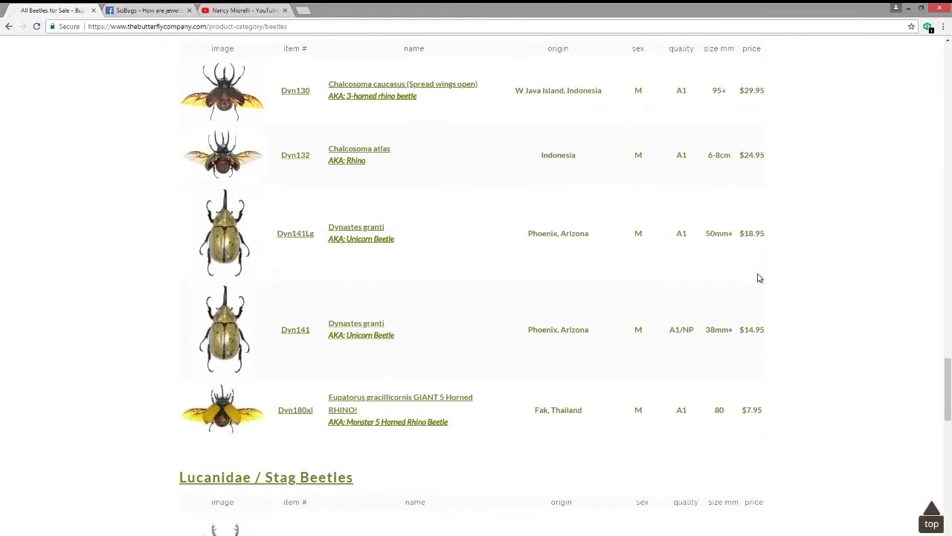
{"action": "scroll", "coordinate": [759, 277], "scroll_direction": "down", "scroll_amount": 11}
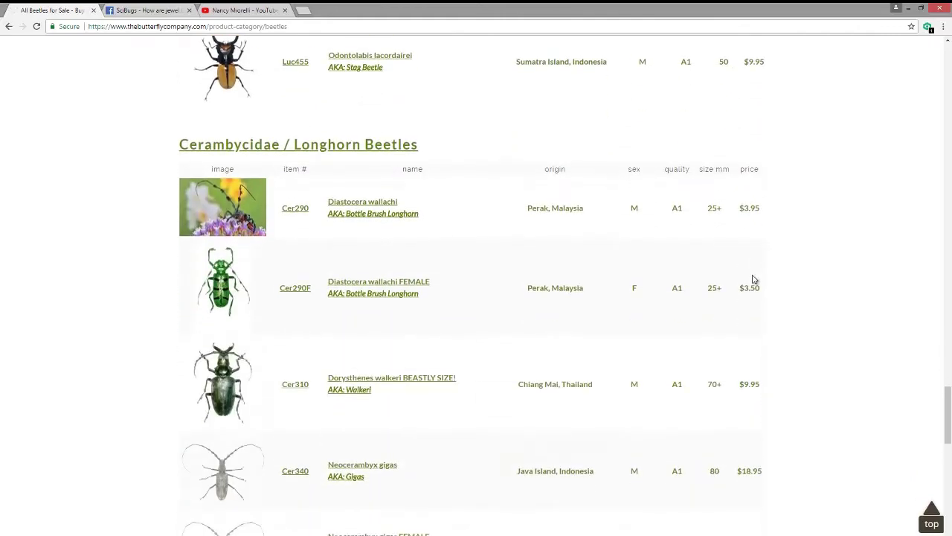
{"action": "scroll", "coordinate": [754, 277], "scroll_direction": "down", "scroll_amount": 7}
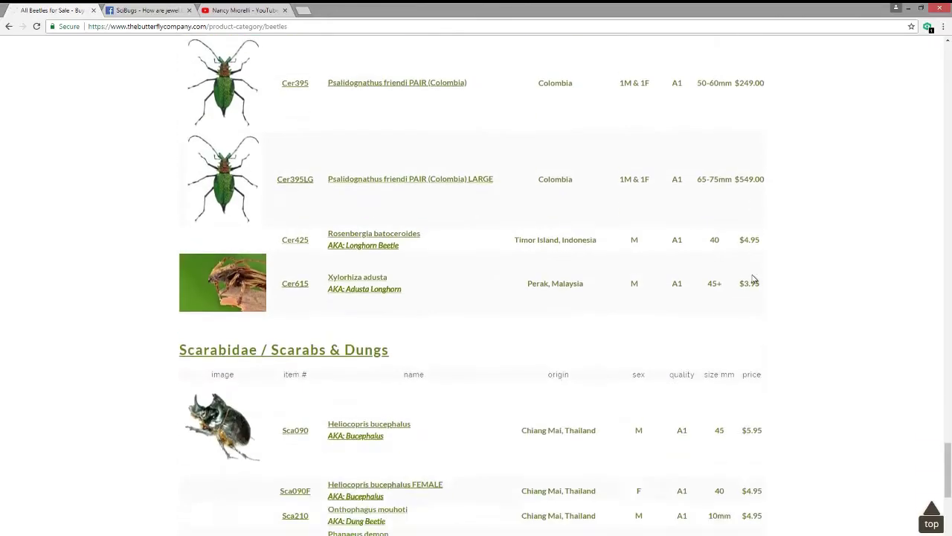
{"action": "scroll", "coordinate": [754, 277], "scroll_direction": "down", "scroll_amount": 4}
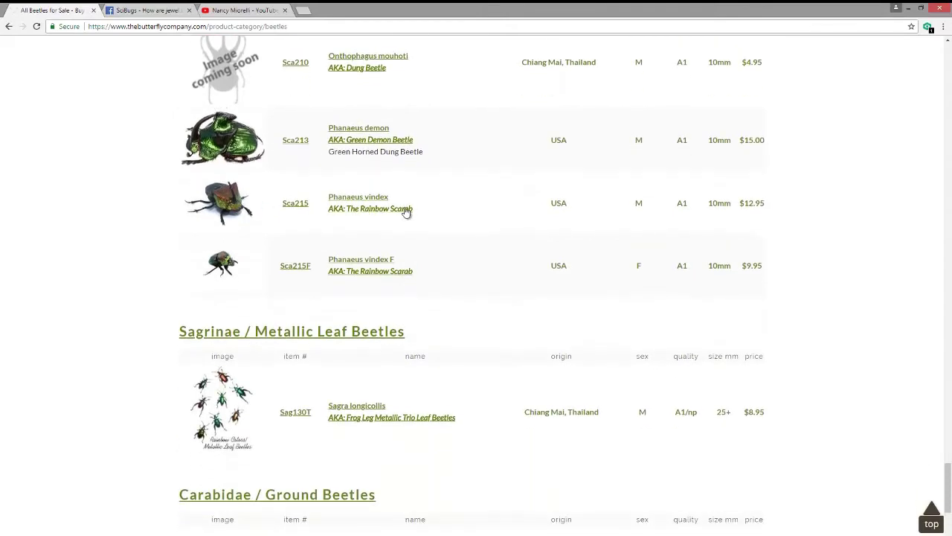
{"action": "scroll", "coordinate": [117, 199], "scroll_direction": "down", "scroll_amount": 2}
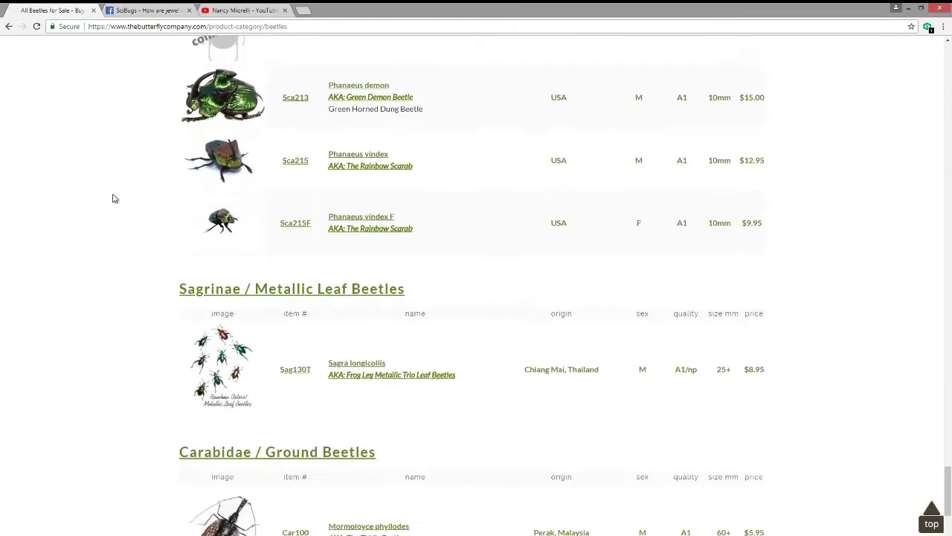
{"action": "scroll", "coordinate": [116, 199], "scroll_direction": "up", "scroll_amount": 6}
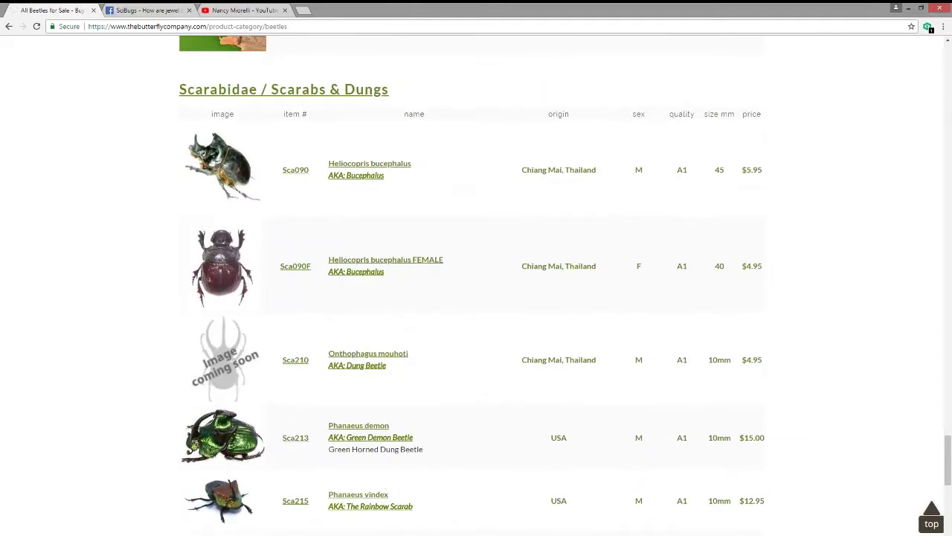
- Switch to IMG_4864.JPG in Windows Photo Viewer, widen the window and inspect the beetle parts beneath the microscope up close and in full
{"action": "left_click", "coordinate": [474, 515]}
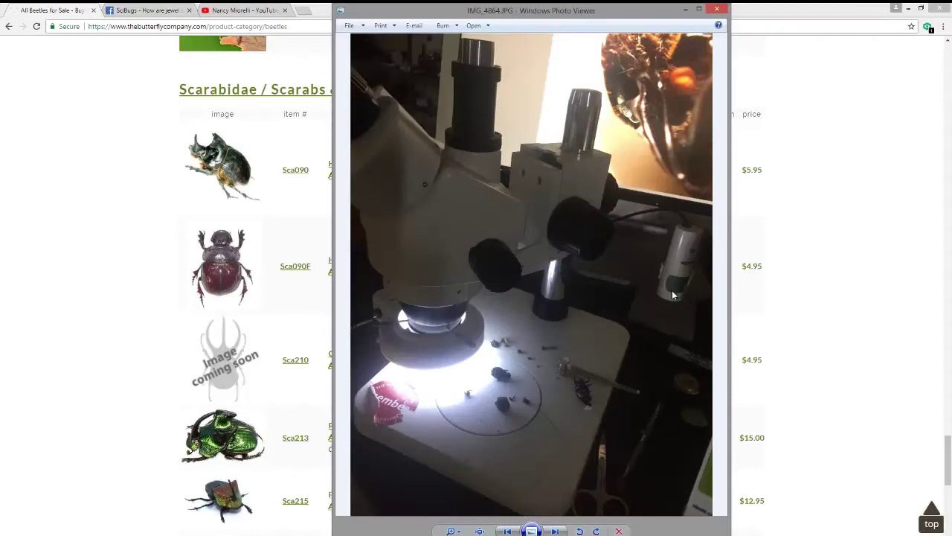
{"action": "left_click_drag", "start_coordinate": [731, 330], "coordinate": [796, 349]}
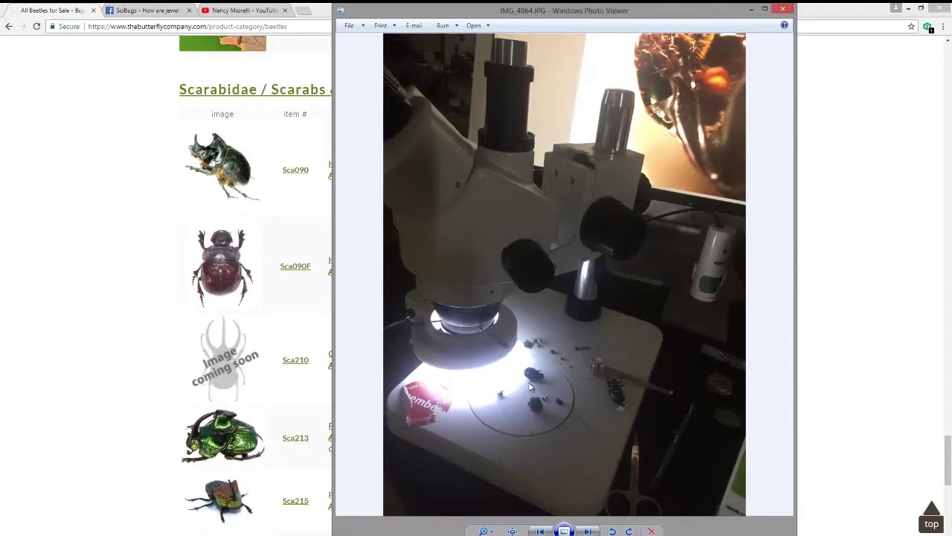
{"action": "scroll", "coordinate": [530, 388], "scroll_direction": "up", "scroll_amount": 5}
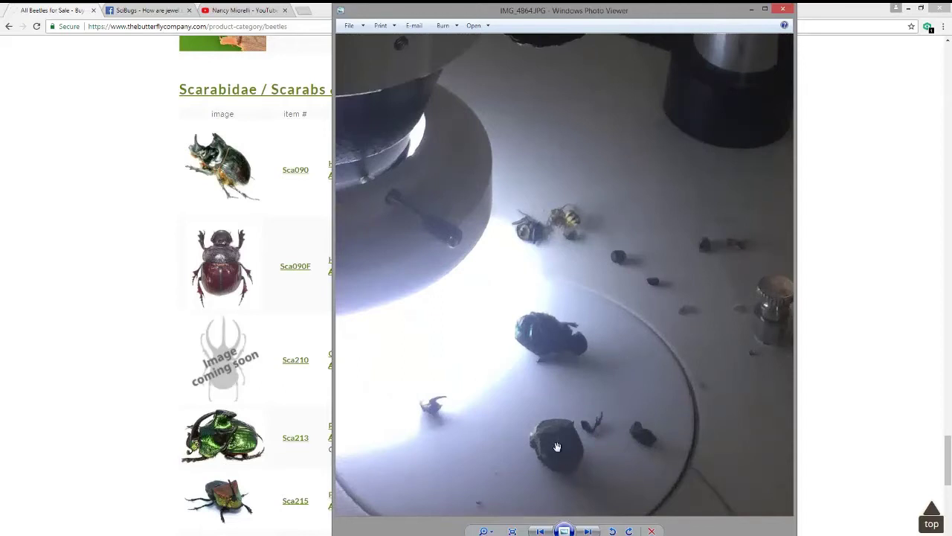
{"action": "scroll", "coordinate": [514, 389], "scroll_direction": "down", "scroll_amount": 2}
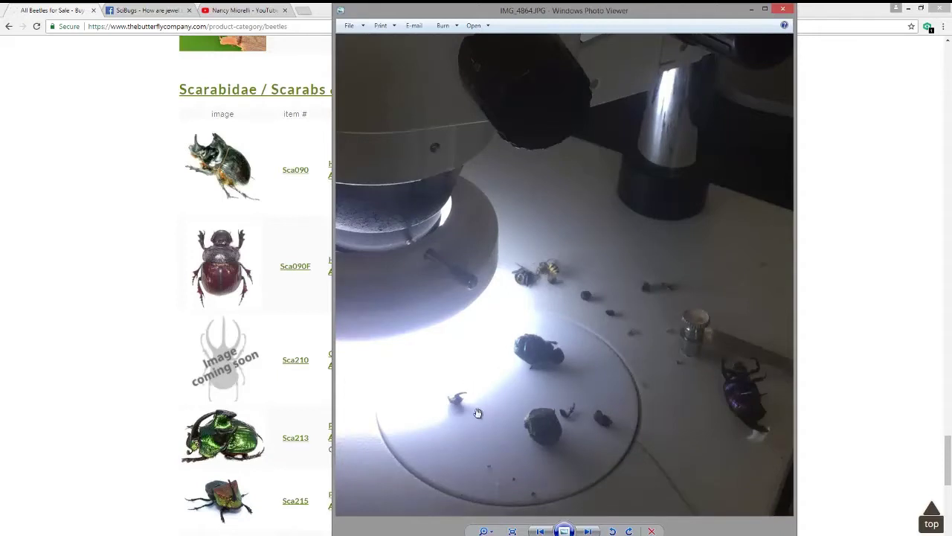
{"action": "scroll", "coordinate": [480, 327], "scroll_direction": "down", "scroll_amount": 2}
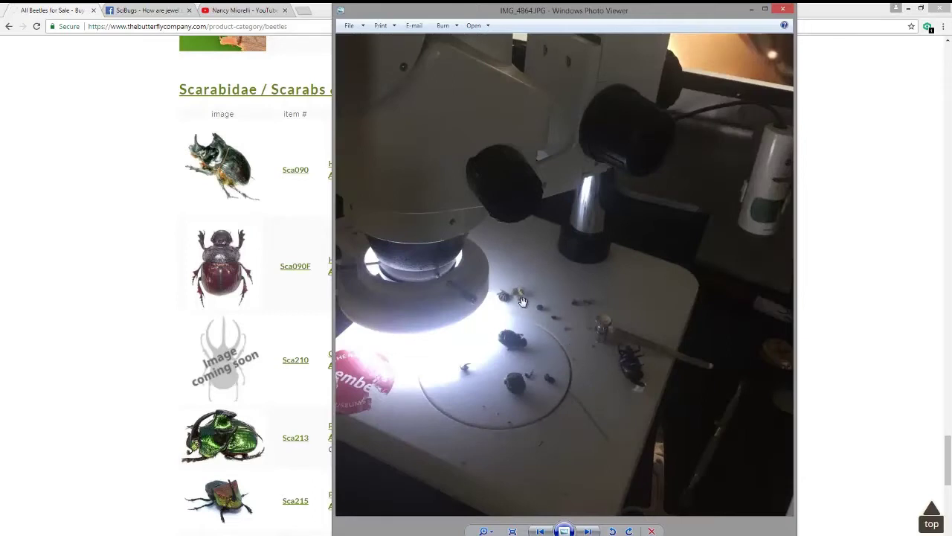
{"action": "scroll", "coordinate": [523, 302], "scroll_direction": "up", "scroll_amount": 2}
{"action": "scroll", "coordinate": [523, 301], "scroll_direction": "down", "scroll_amount": 2}
{"action": "scroll", "coordinate": [566, 376], "scroll_direction": "down", "scroll_amount": 2}
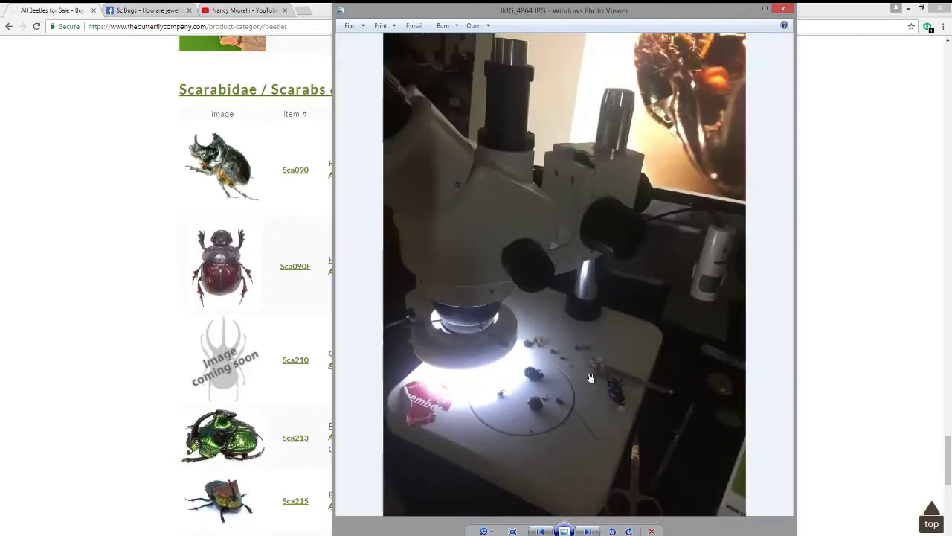
{"action": "scroll", "coordinate": [558, 372], "scroll_direction": "up", "scroll_amount": 2}
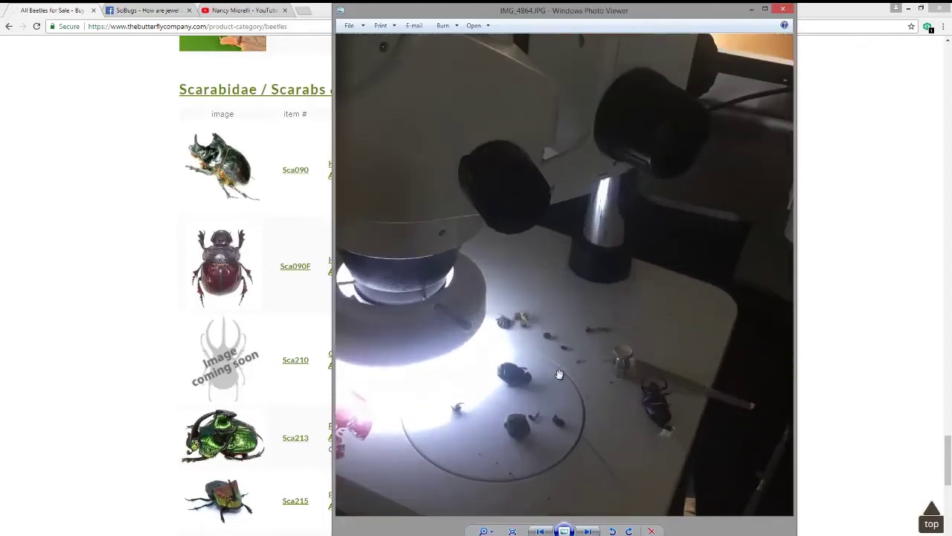
{"action": "scroll", "coordinate": [592, 391], "scroll_direction": "down", "scroll_amount": 2}
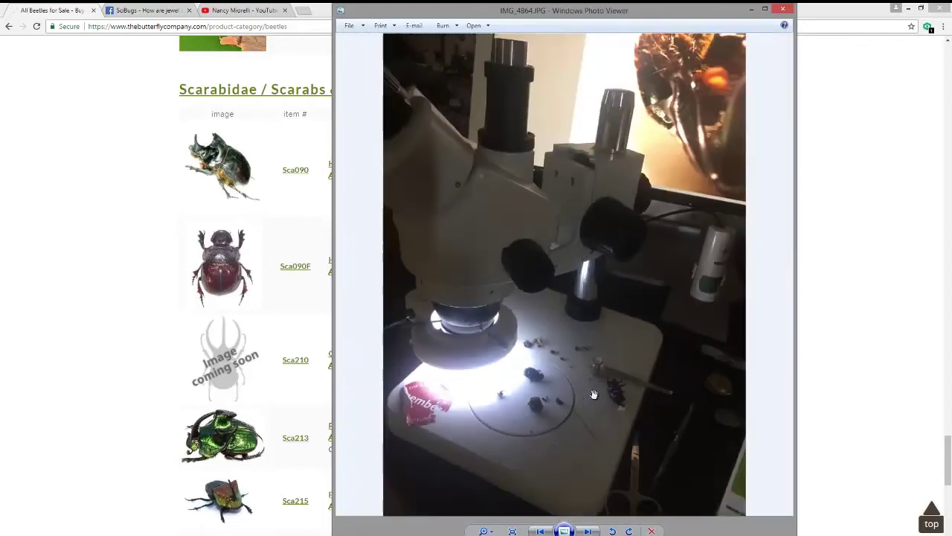
{"action": "scroll", "coordinate": [594, 394], "scroll_direction": "up", "scroll_amount": 2}
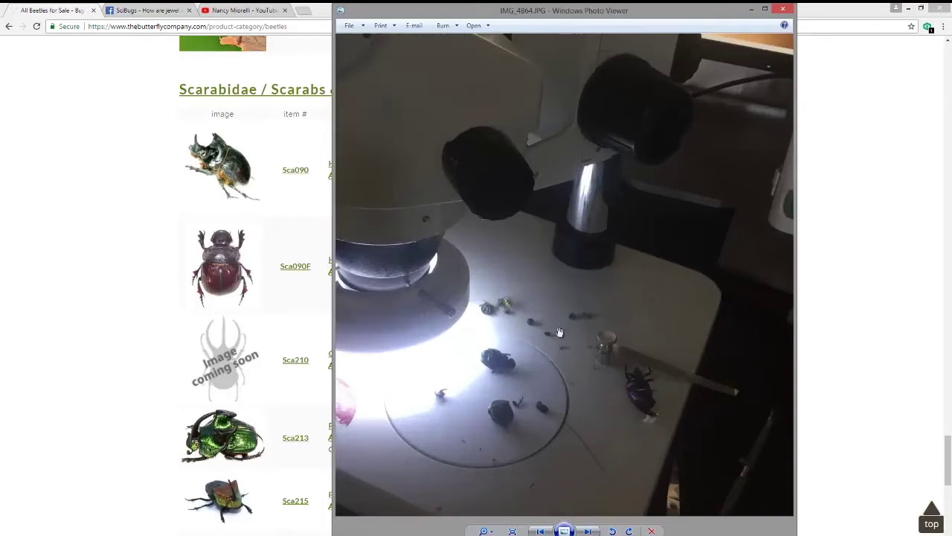
{"action": "scroll", "coordinate": [570, 342], "scroll_direction": "down", "scroll_amount": 1}
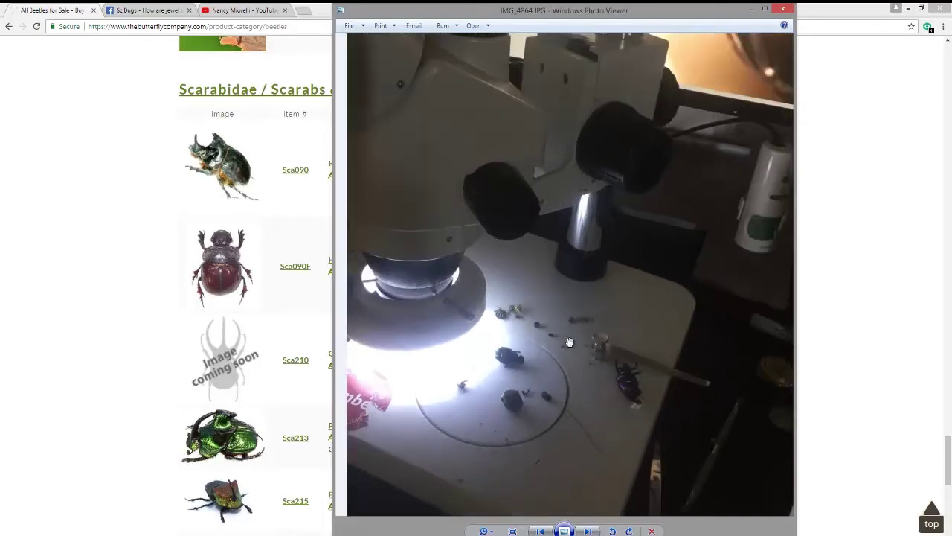
{"action": "scroll", "coordinate": [570, 342], "scroll_direction": "down", "scroll_amount": 1}
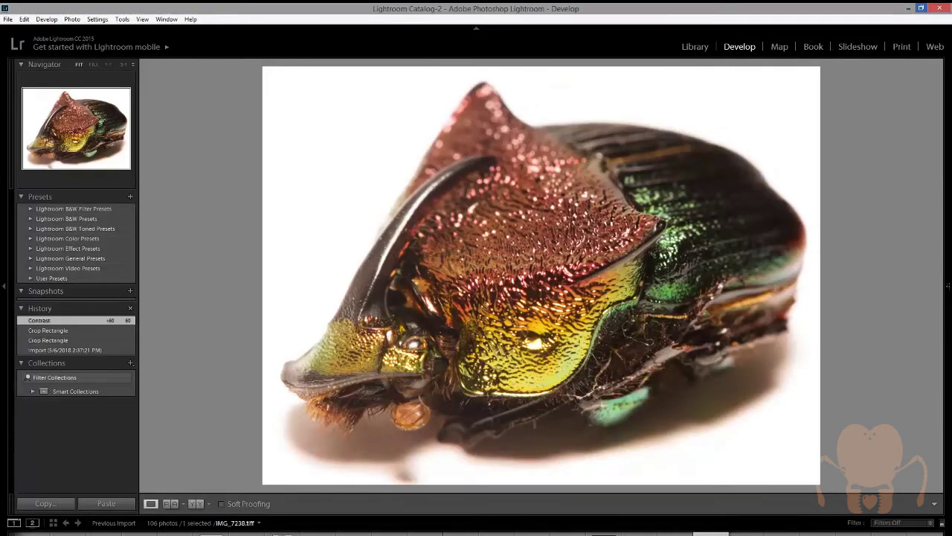
- Switch to Lightroom and look back through the beetle reference photos from IMG_7238.tiff to IMG_7221.tiff
{"action": "key", "text": "Left"}
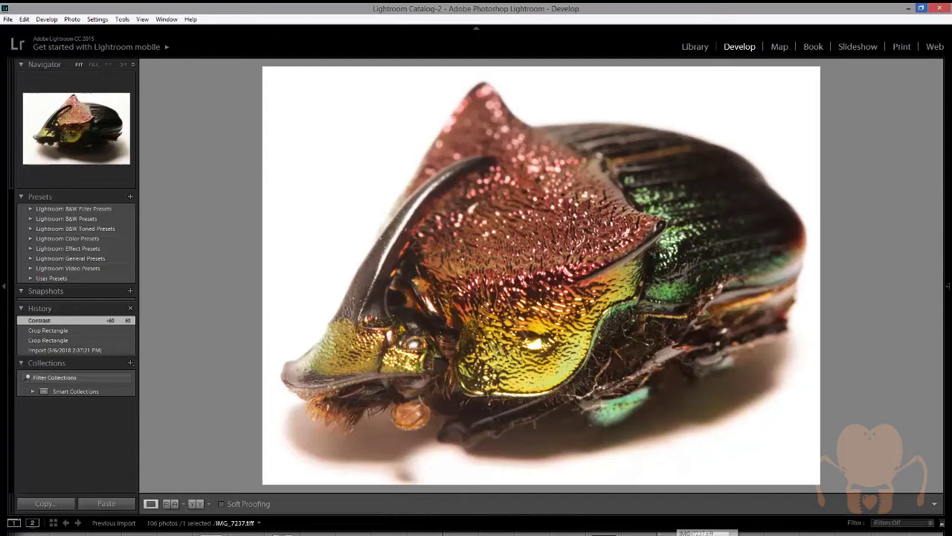
{"action": "key", "text": "Left"}
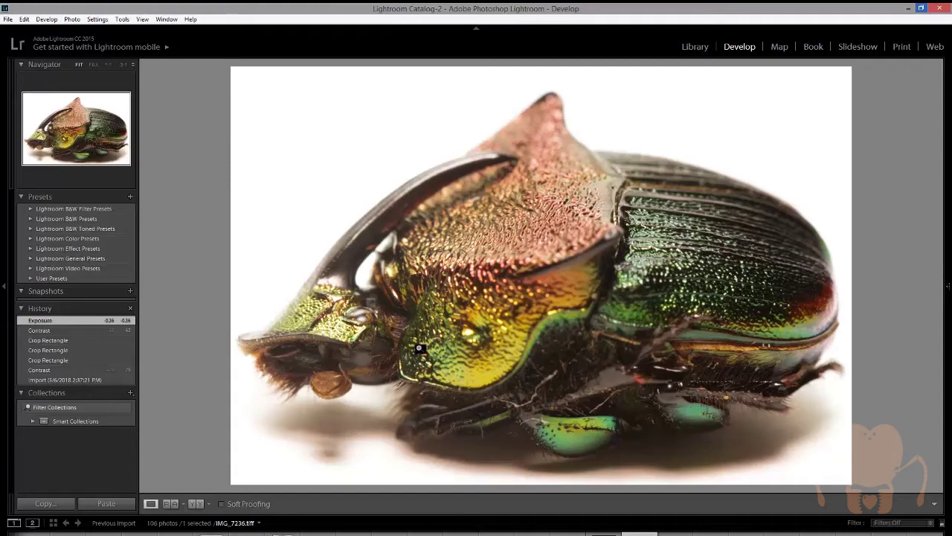
{"action": "key", "text": "Left"}
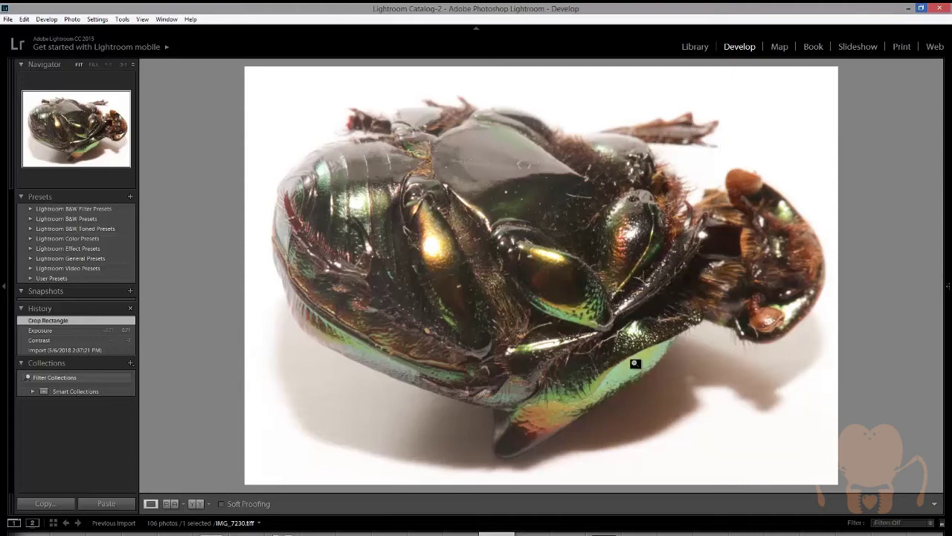
{"action": "key", "text": "Left"}
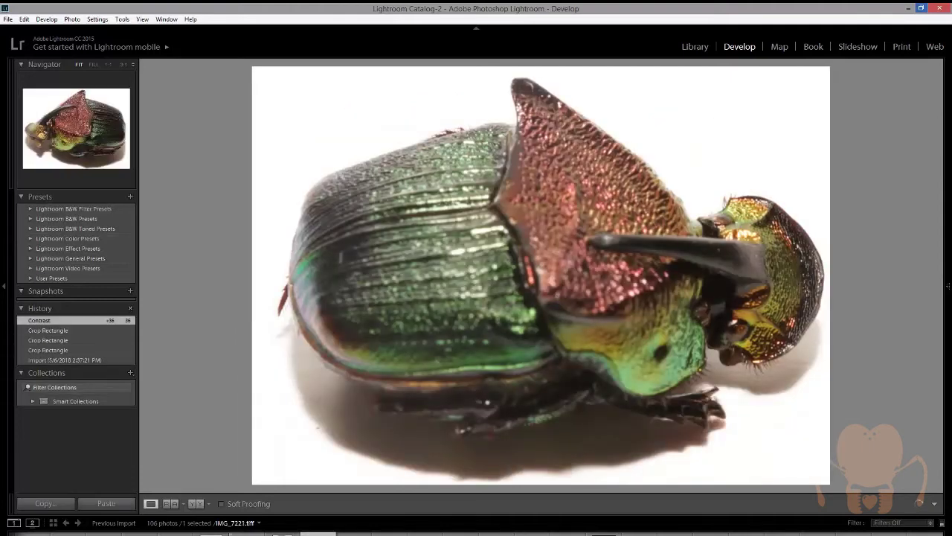
- Look back through the beetle reference photos to IMG_7143.tiff and inspect the head and eye in that photo up close and in full
{"action": "key", "text": "Left"}
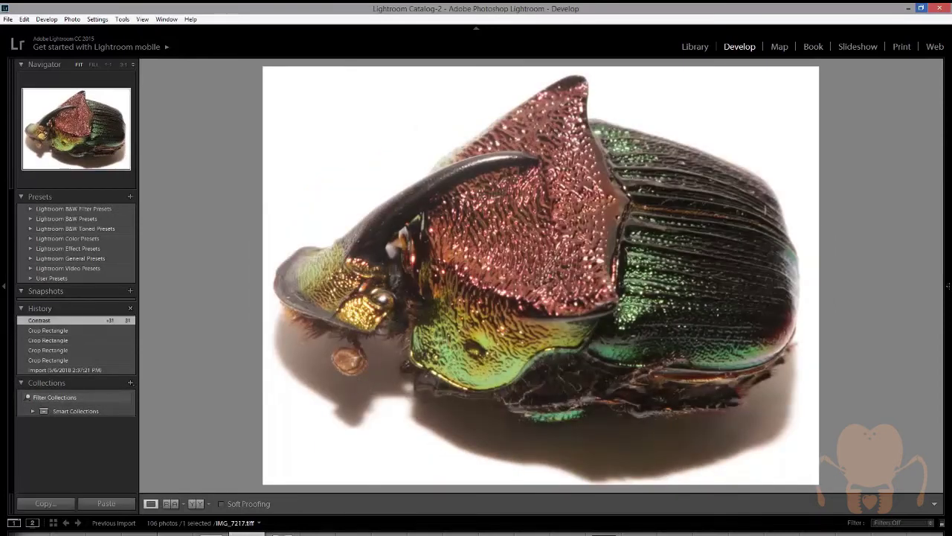
{"action": "key", "text": "Left"}
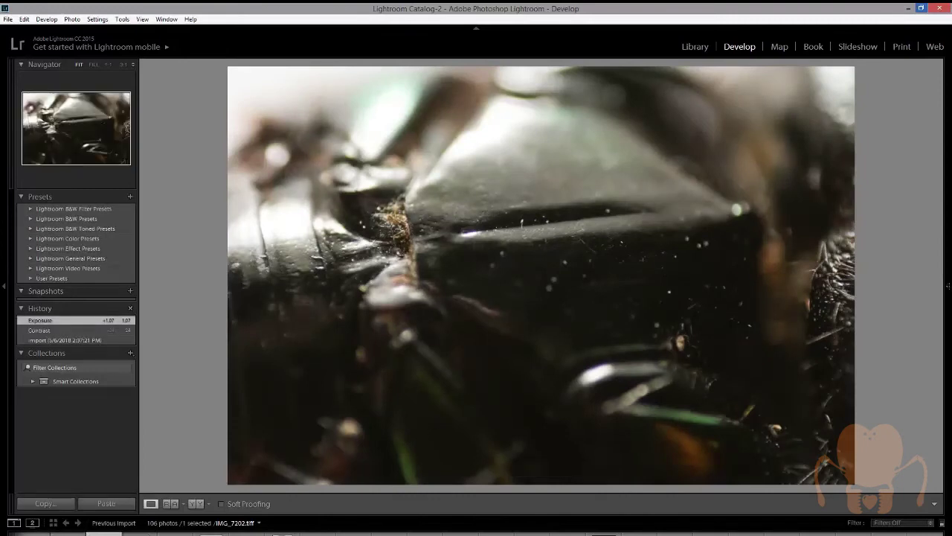
{"action": "key", "text": "Left"}
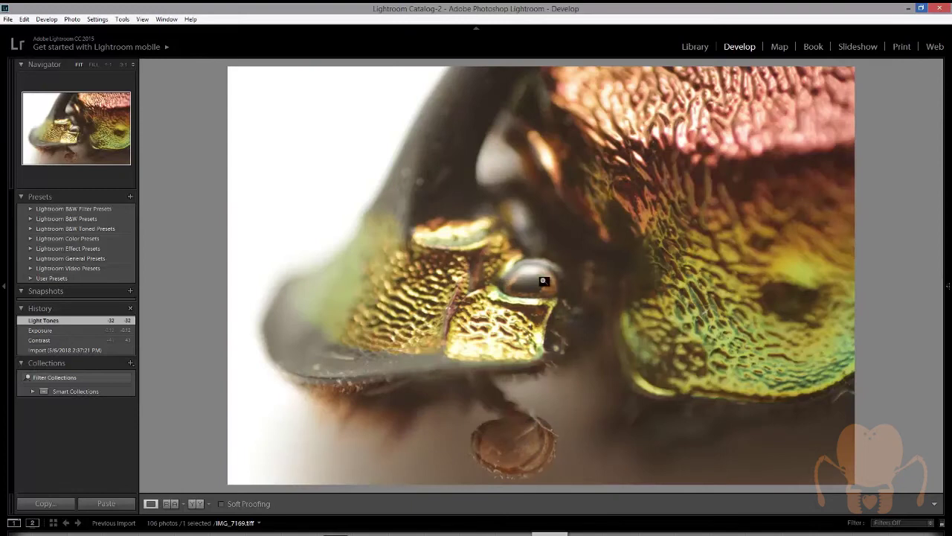
{"action": "key", "text": "Right"}
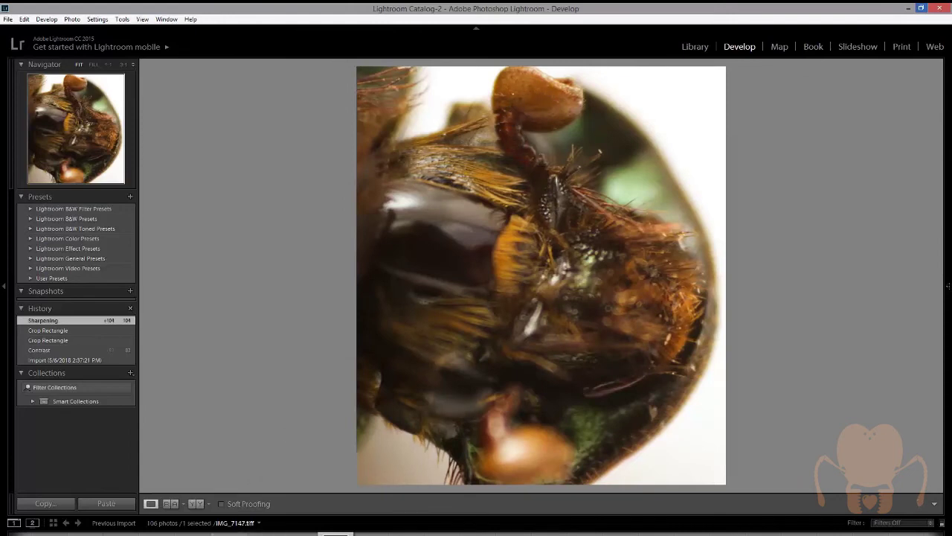
{"action": "key", "text": "Left"}
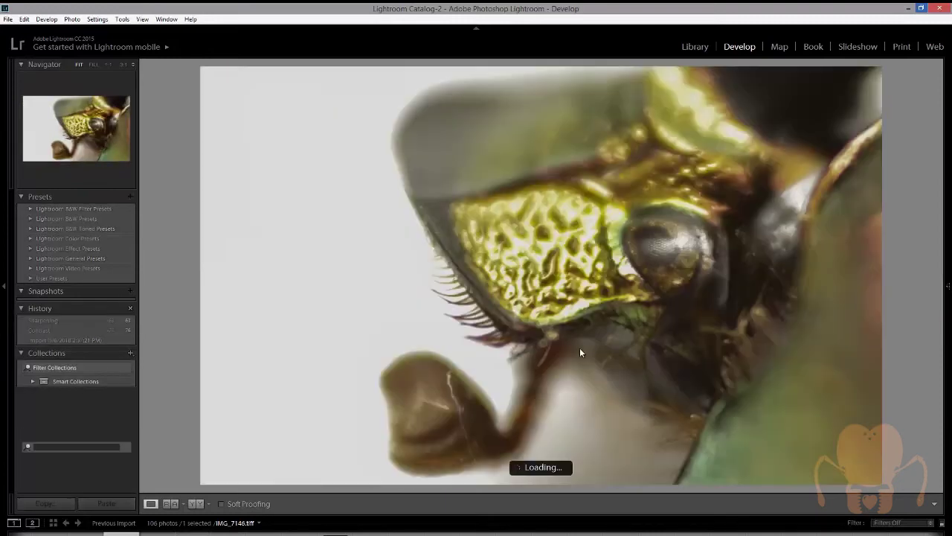
{"action": "left_click", "coordinate": [672, 246]}
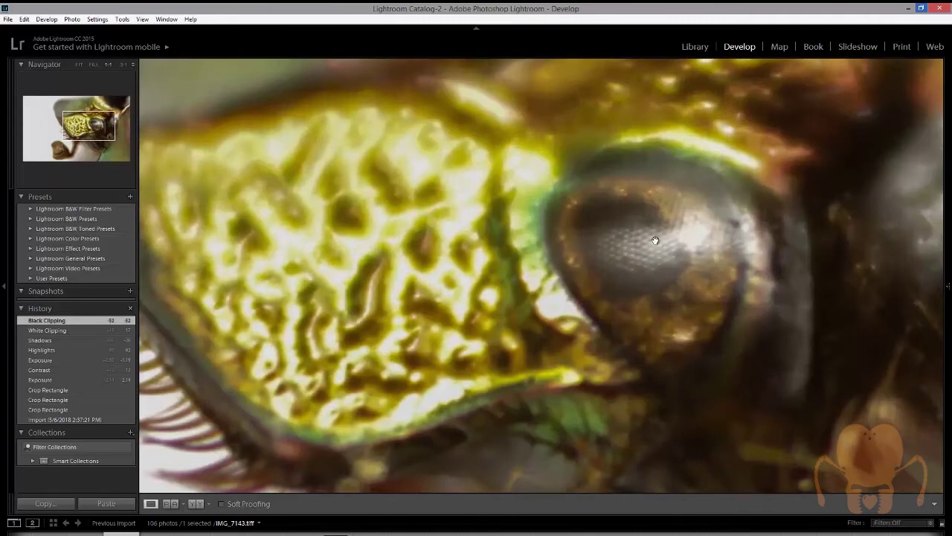
{"action": "left_click", "coordinate": [616, 300]}
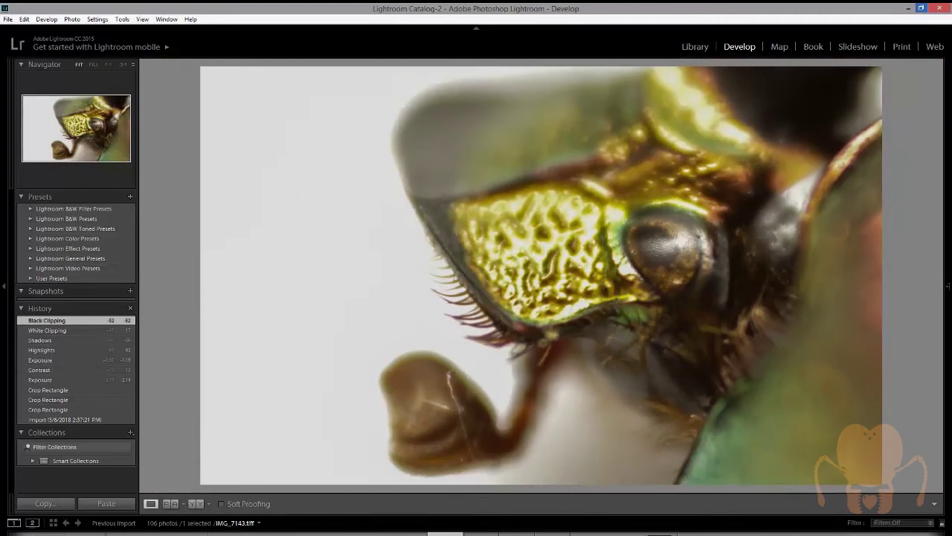
- Browse on from IMG_7143.tiff through the head close-ups to the beetle's underside in IMG_7124.tiff
{"action": "key", "text": "Right"}
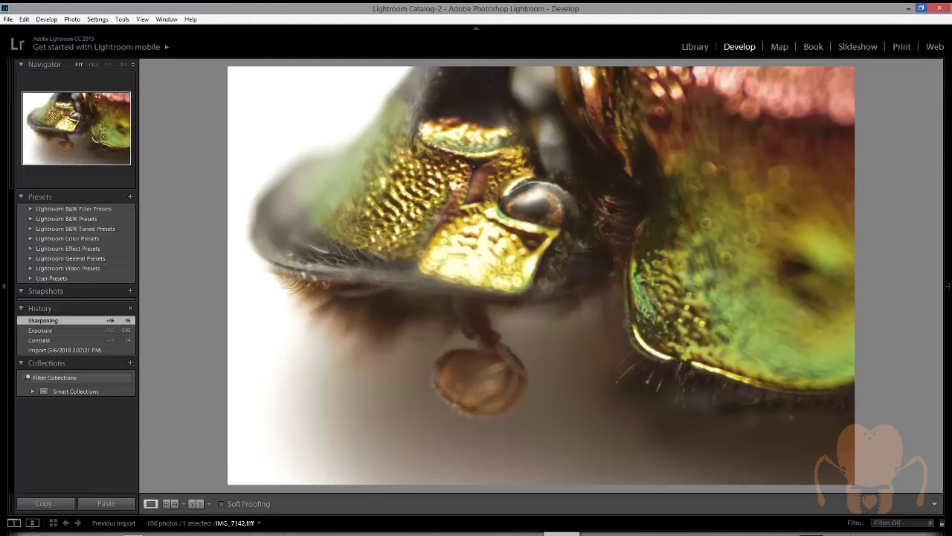
{"action": "key", "text": "Right"}
{"action": "key", "text": "Left"}
{"action": "key", "text": "Right"}
{"action": "key", "text": "Right"}
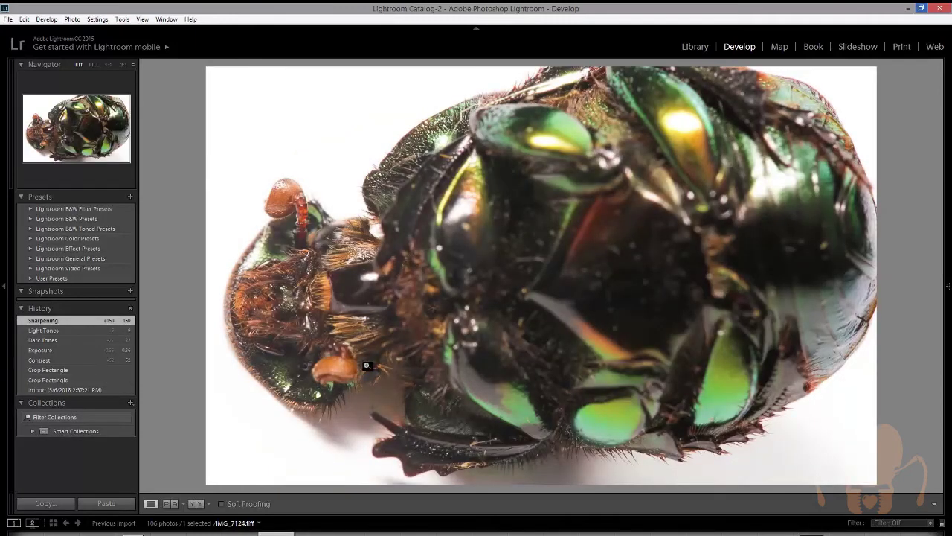
- Inspect IMG_7124.tiff up close around the mouthparts, antennae, bristles and head rim, and view the whole underside
{"action": "left_click", "coordinate": [305, 287]}
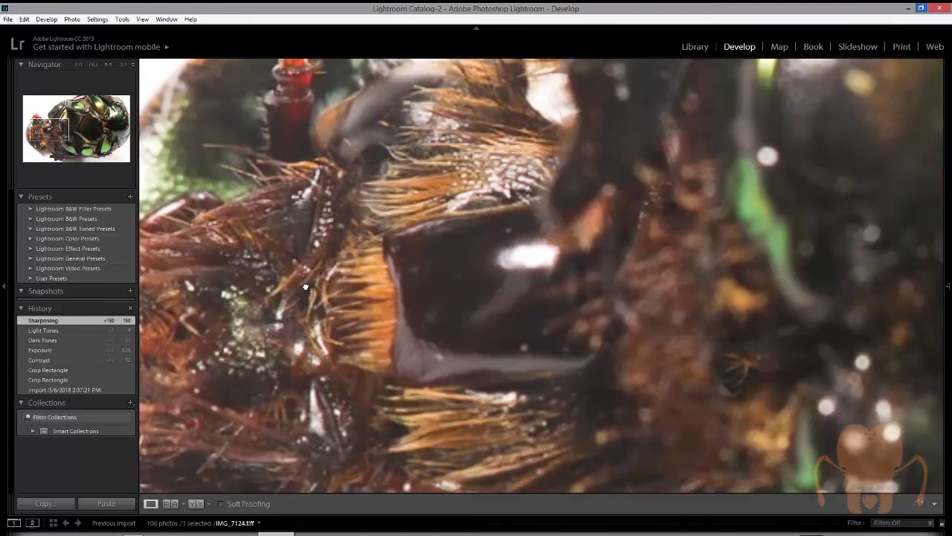
{"action": "left_click_drag", "start_coordinate": [305, 287], "coordinate": [434, 392]}
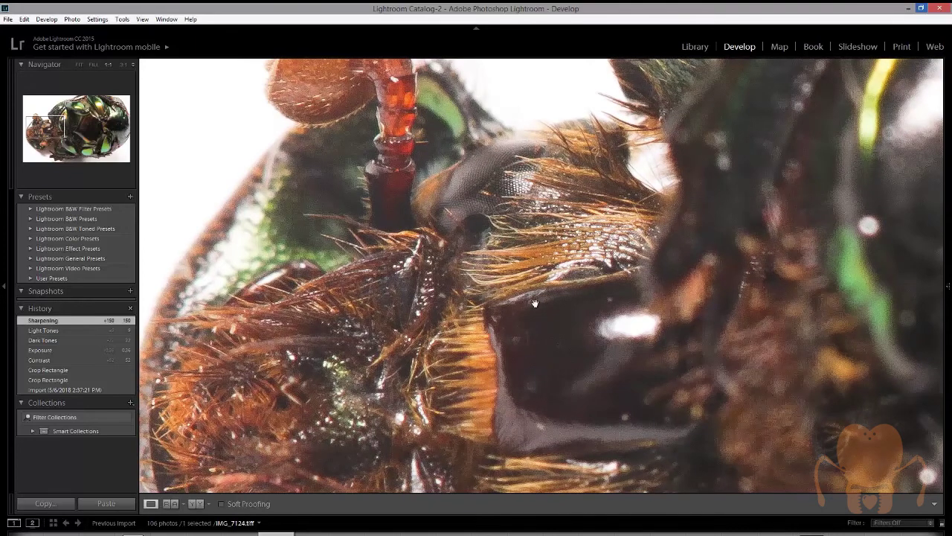
{"action": "left_click_drag", "start_coordinate": [535, 303], "coordinate": [522, 228]}
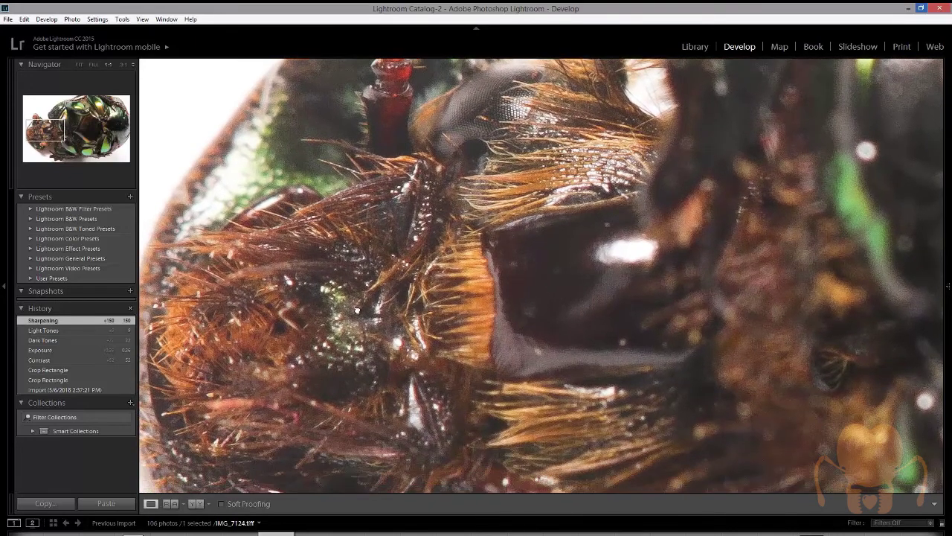
{"action": "left_click_drag", "start_coordinate": [357, 309], "coordinate": [355, 273]}
{"action": "left_click_drag", "start_coordinate": [372, 446], "coordinate": [301, 246]}
{"action": "left_click_drag", "start_coordinate": [422, 368], "coordinate": [466, 369]}
{"action": "left_click_drag", "start_coordinate": [243, 284], "coordinate": [340, 351]}
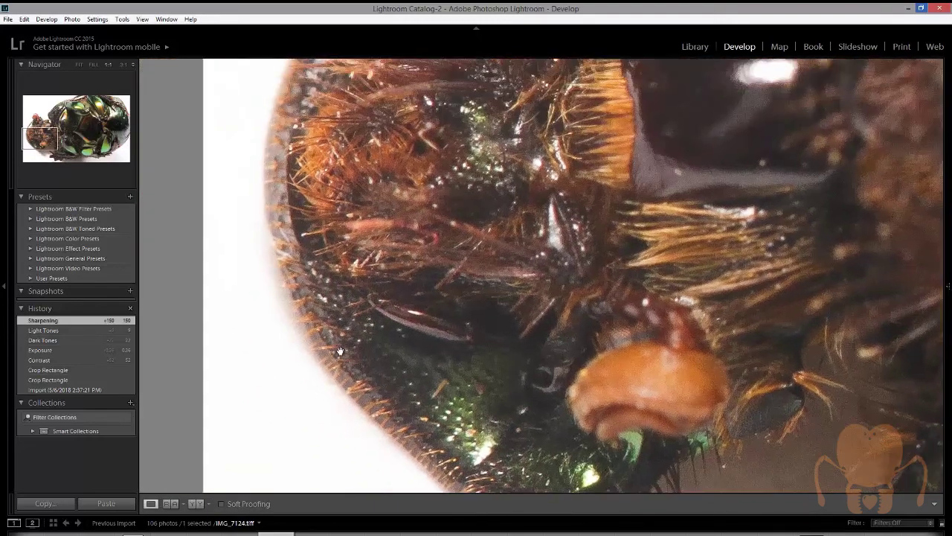
{"action": "left_click_drag", "start_coordinate": [388, 391], "coordinate": [370, 306]}
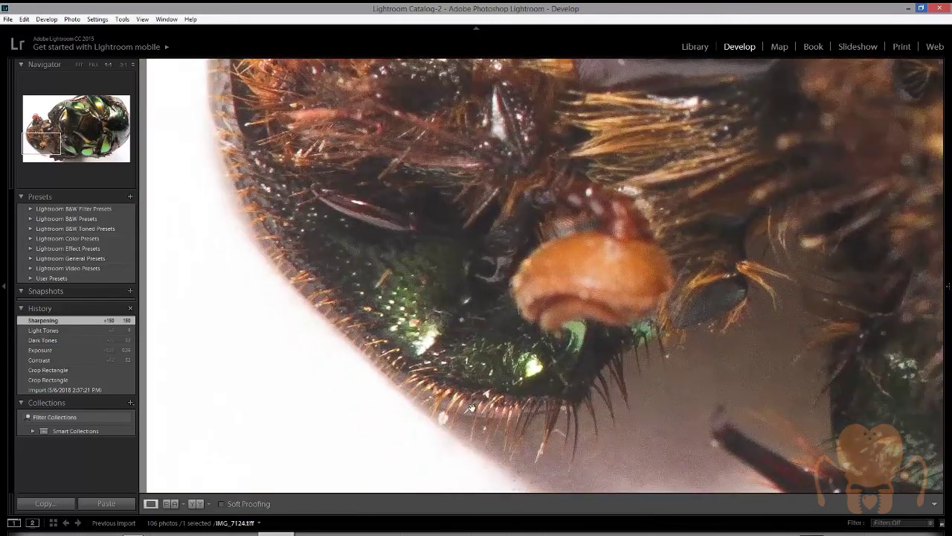
{"action": "left_click_drag", "start_coordinate": [566, 400], "coordinate": [431, 311]}
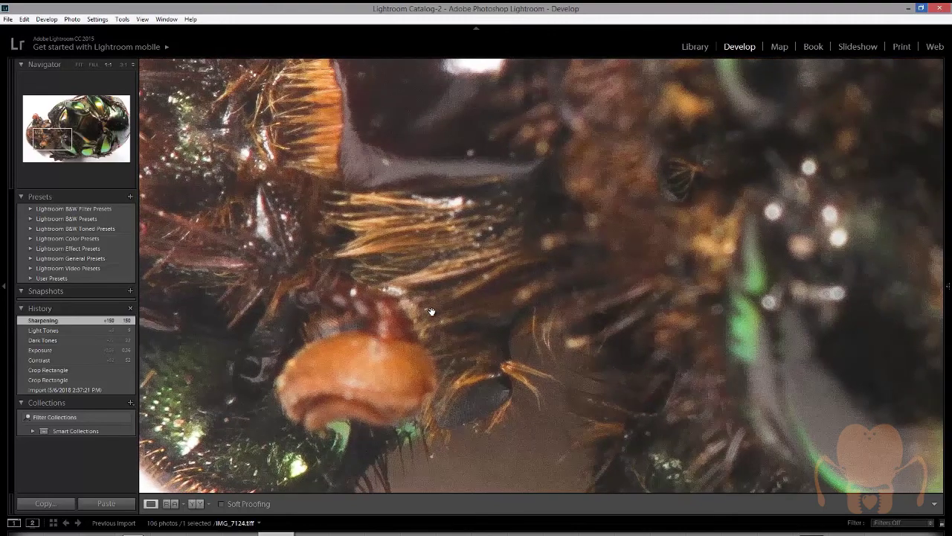
{"action": "left_click", "coordinate": [432, 311]}
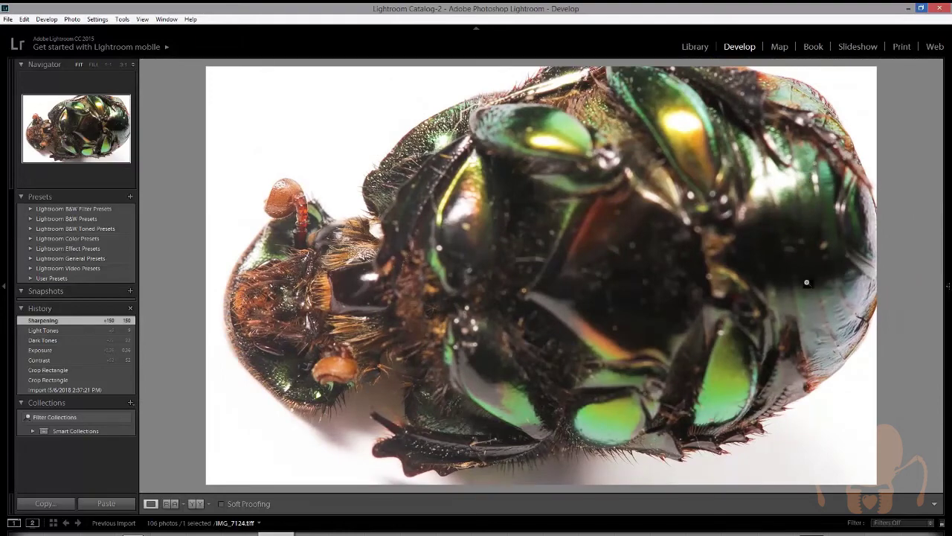
{"action": "left_click", "coordinate": [670, 251]}
{"action": "left_click", "coordinate": [669, 255]}
- Switch to ZBrush and examine the sculpted beetle from low, frontal and three-quarter side angles, including its head, horn, thorax and legs
{"action": "left_click", "coordinate": [410, 533]}
{"action": "left_click", "coordinate": [412, 534]}
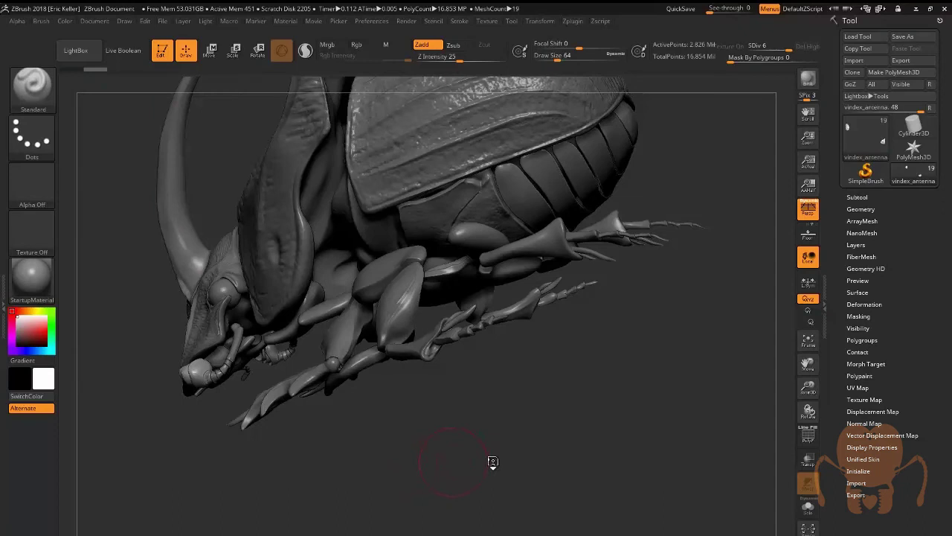
{"action": "left_click_drag", "start_coordinate": [490, 459], "coordinate": [491, 455]}
{"action": "mouse_move", "coordinate": [748, 366]}
{"action": "left_mouse_down"}
{"action": "mouse_move", "coordinate": [739, 429]}
{"action": "mouse_move", "coordinate": [640, 390]}
{"action": "left_mouse_up"}
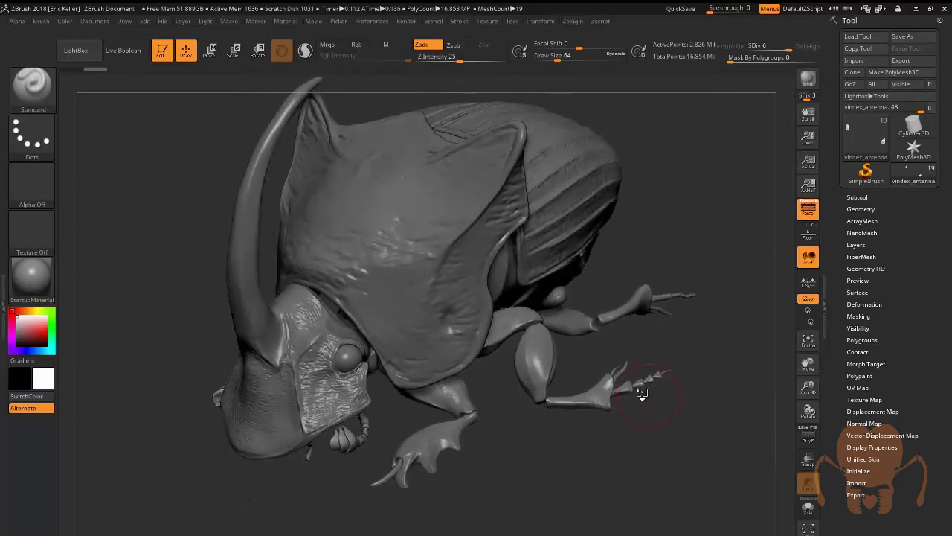
{"action": "left_click_drag", "start_coordinate": [420, 526], "coordinate": [418, 499]}
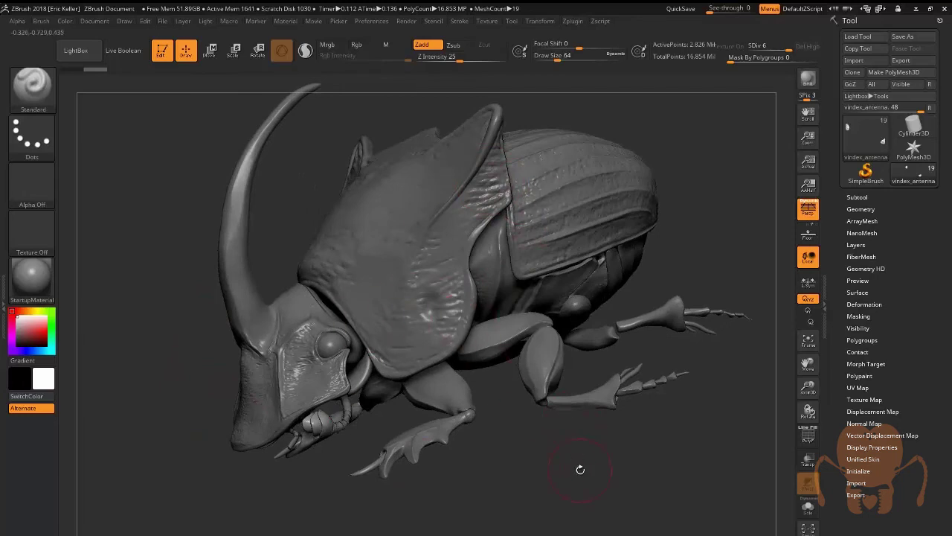
{"action": "left_click_drag", "start_coordinate": [581, 470], "coordinate": [570, 453]}
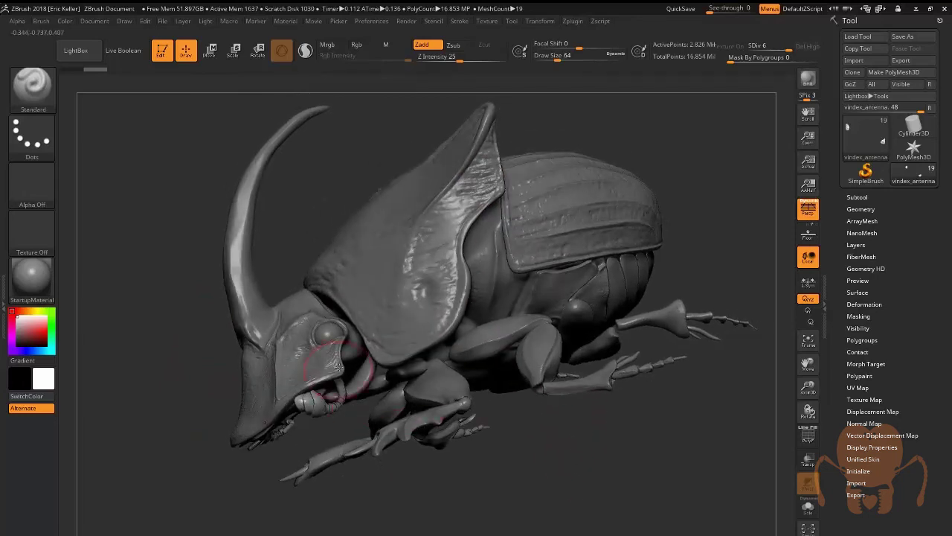
{"action": "mouse_move", "coordinate": [473, 493]}
{"action": "left_mouse_down"}
{"action": "mouse_move", "coordinate": [461, 497]}
{"action": "mouse_move", "coordinate": [460, 472]}
{"action": "mouse_move", "coordinate": [549, 457]}
{"action": "mouse_move", "coordinate": [523, 484]}
{"action": "left_mouse_up"}
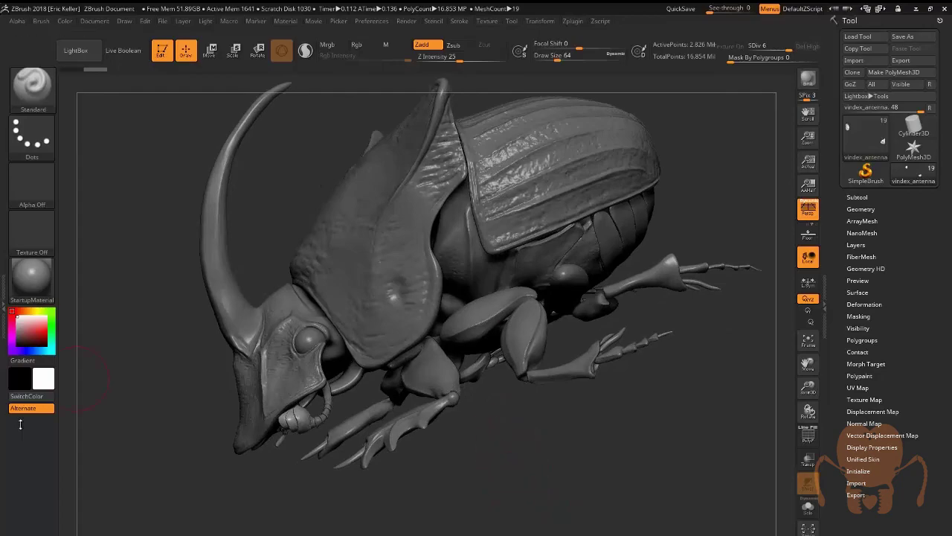